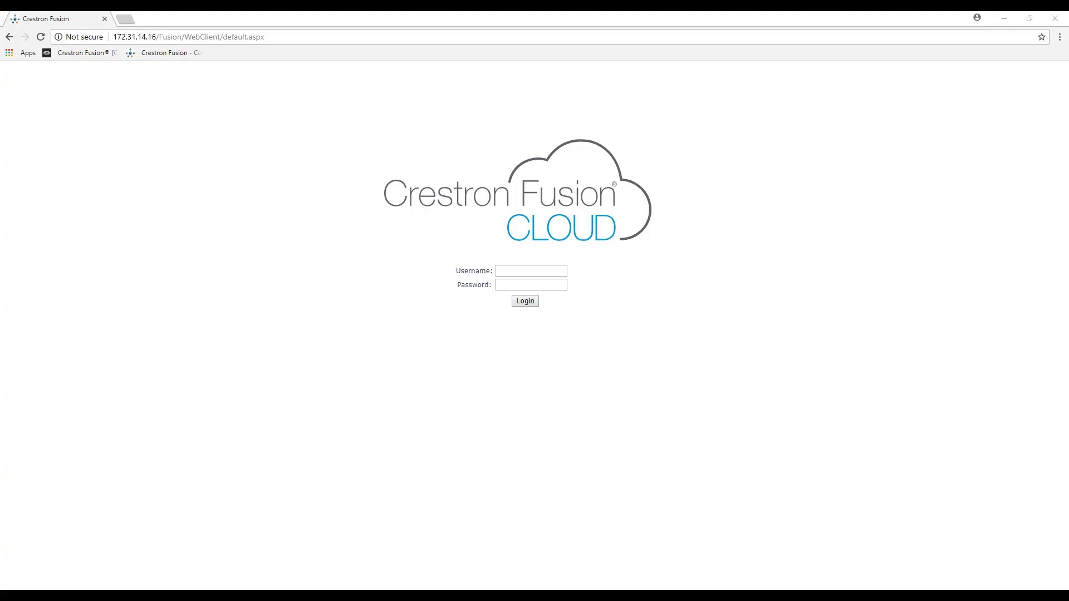
# Log in to Crestron Fusion and open its Setup client
pyautogui.click(512, 267)
pyautogui.press('Return')
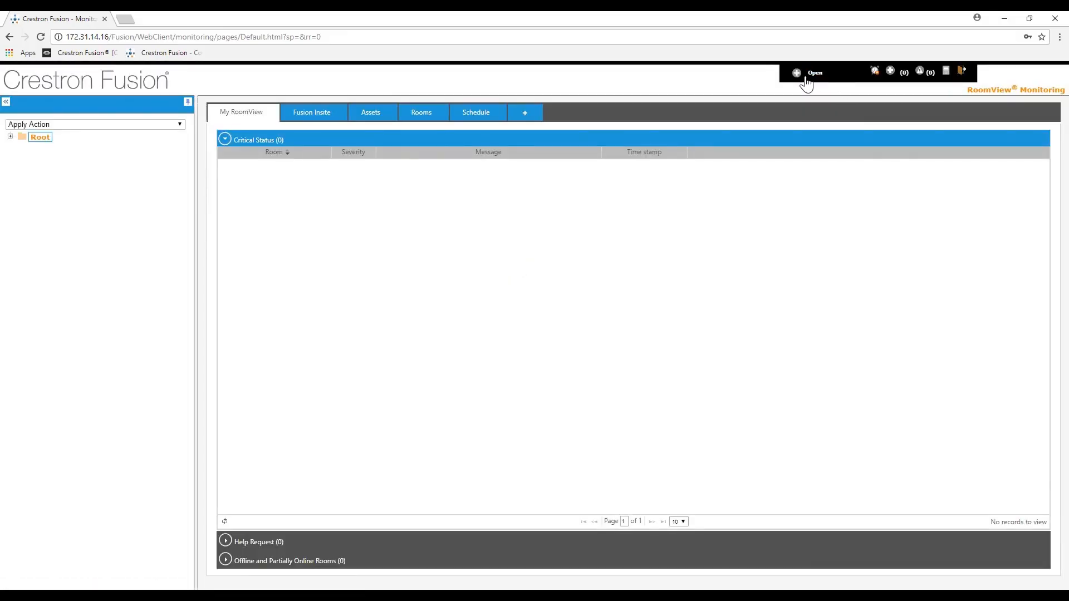
pyautogui.click(805, 78)
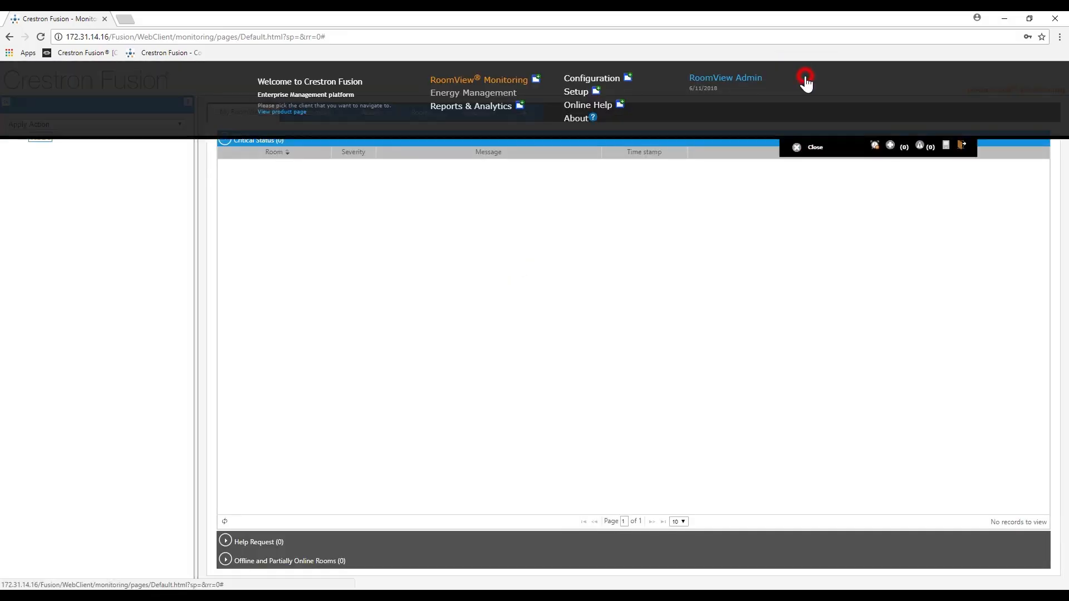
pyautogui.click(577, 93)
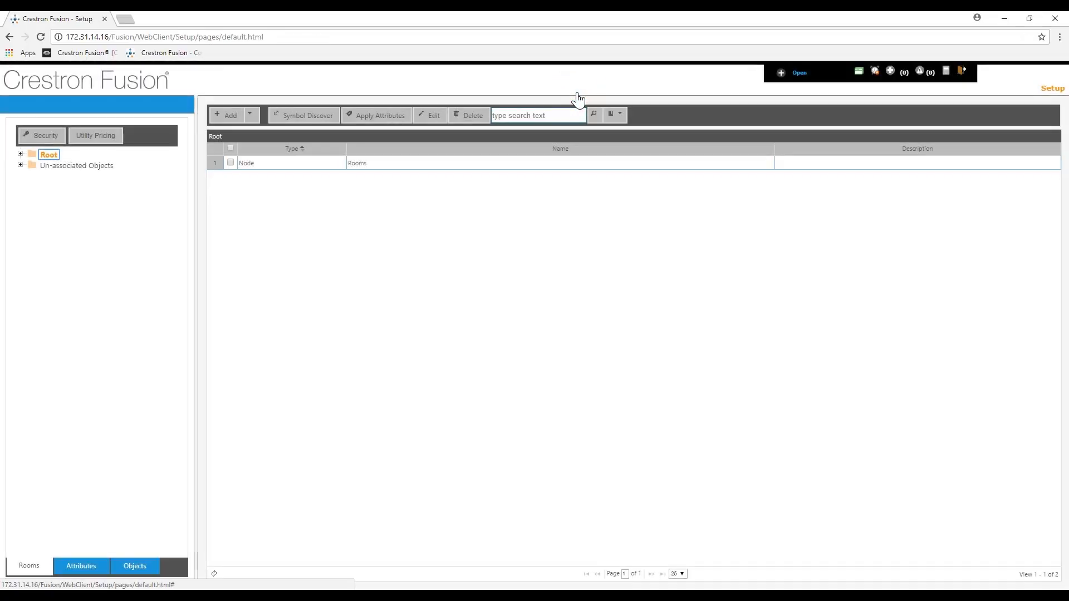
# Add a node named Training Rooms under Root, using the Default Group server group, and save it
pyautogui.click(20, 154)
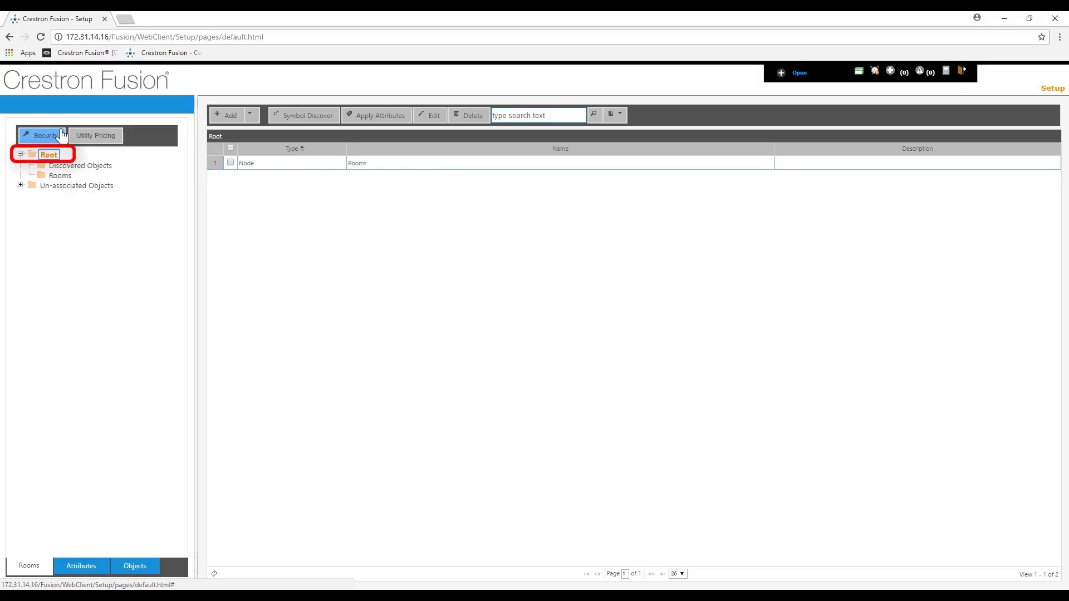
pyautogui.click(221, 117)
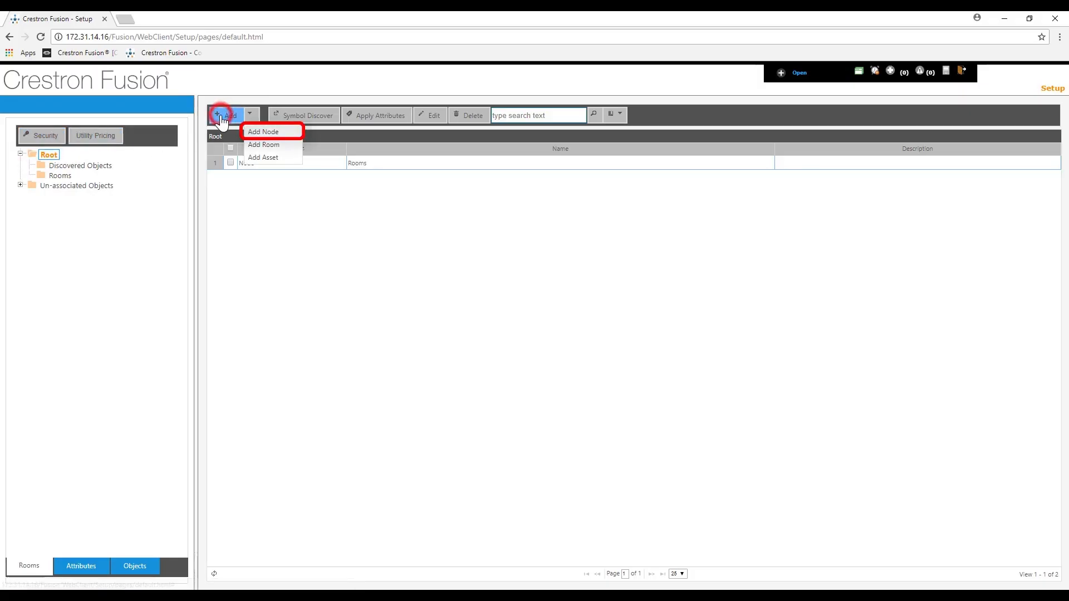
pyautogui.click(264, 131)
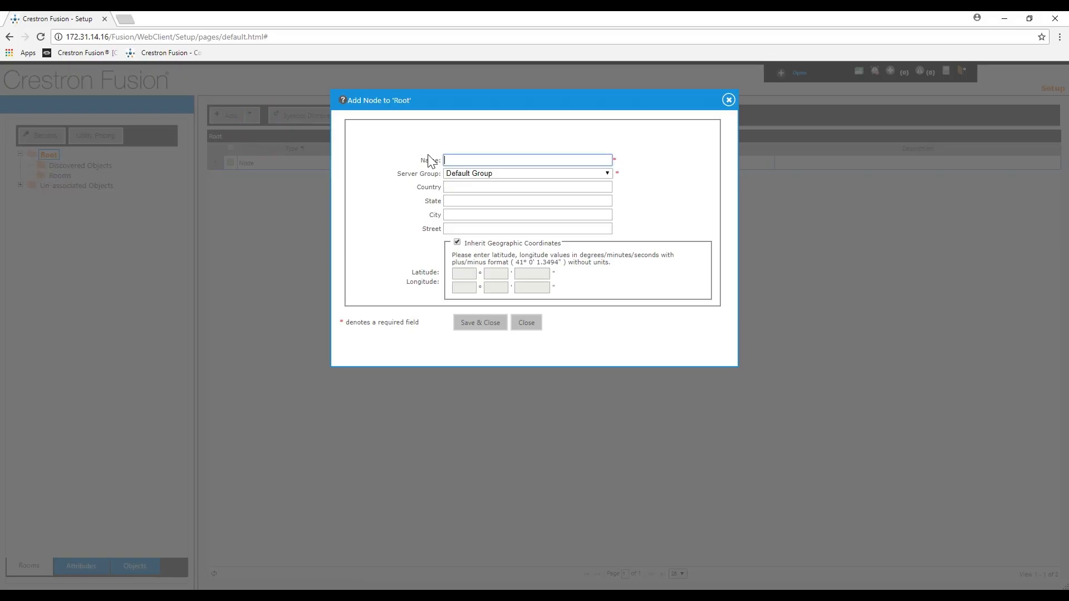
pyautogui.write('Training Rooms')
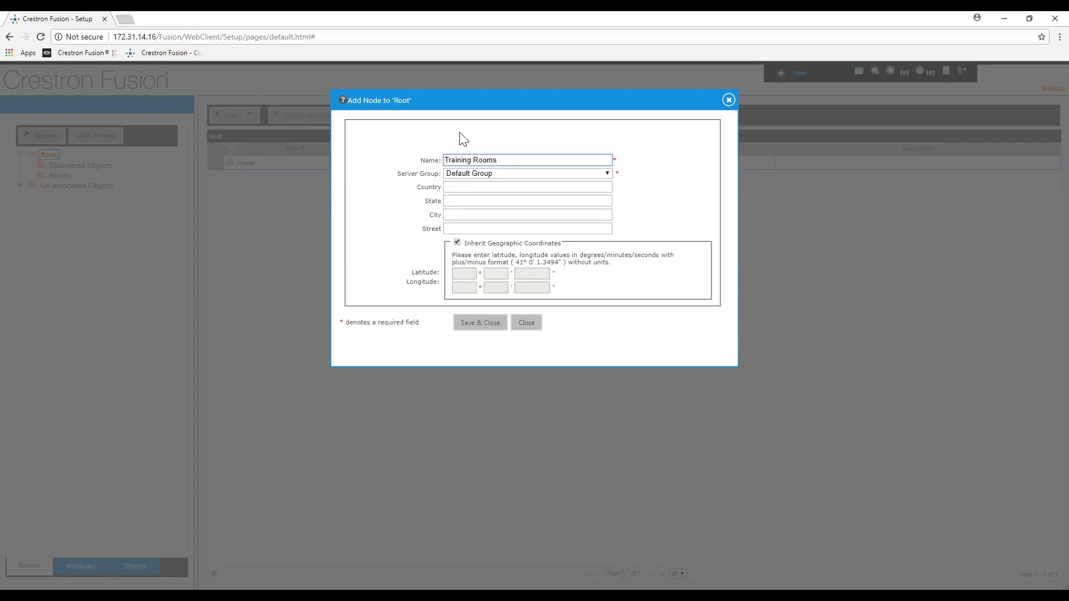
pyautogui.click(471, 173)
pyautogui.click(472, 182)
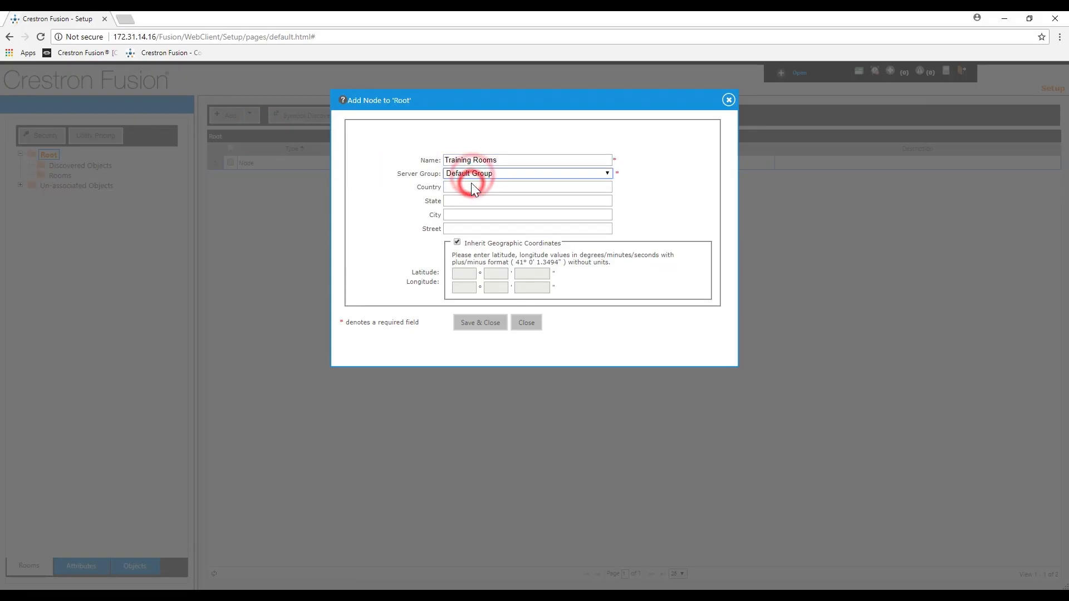
pyautogui.click(474, 324)
# Start a new room under the Training Rooms node and name it Training Room 1
pyautogui.click(20, 154)
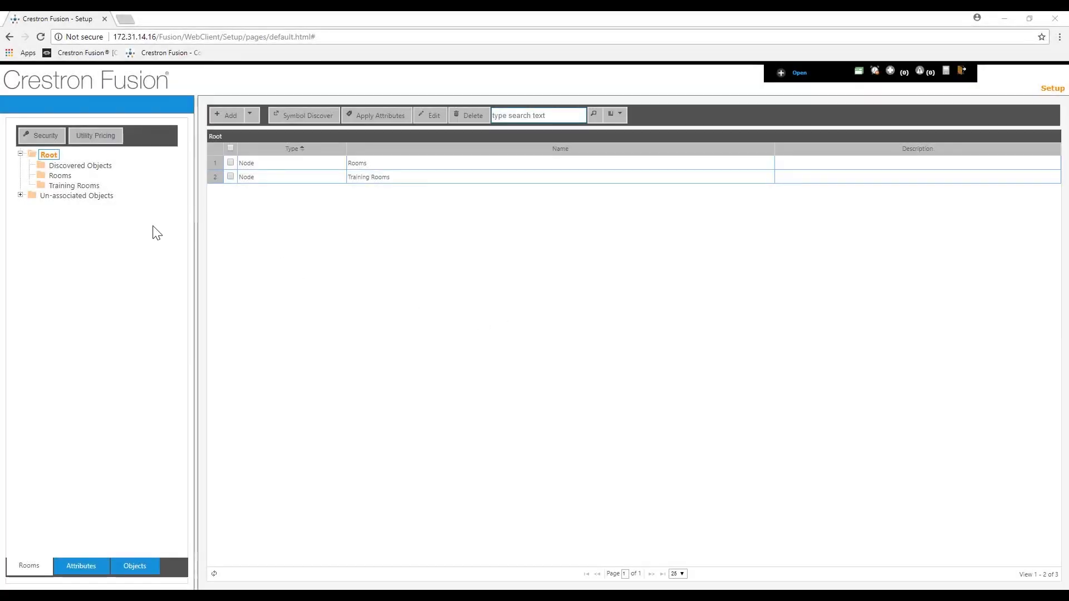
pyautogui.click(68, 186)
pyautogui.click(227, 116)
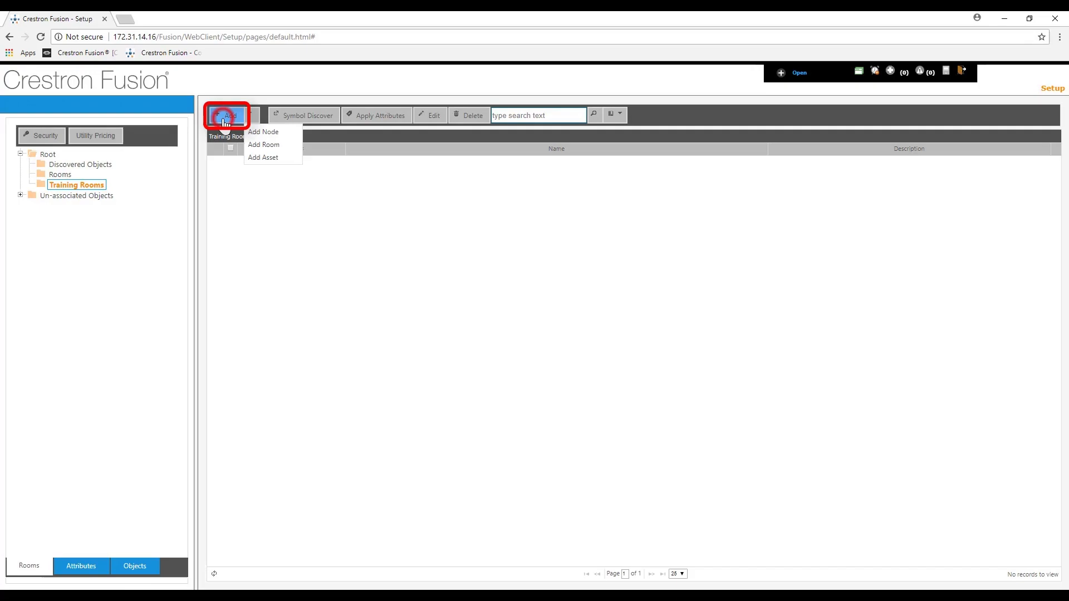
pyautogui.click(262, 146)
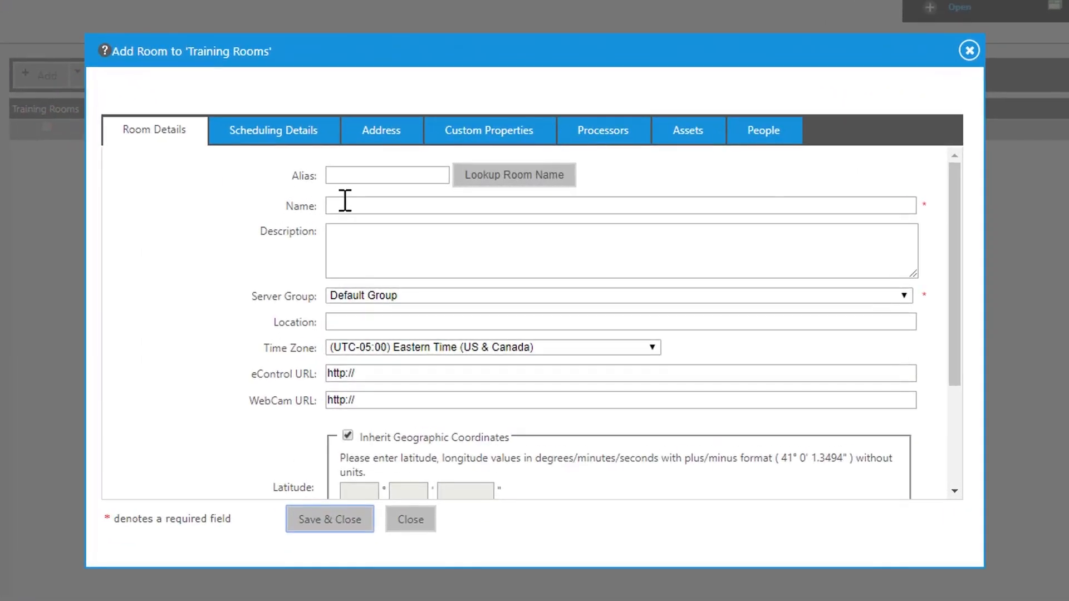
pyautogui.click(345, 204)
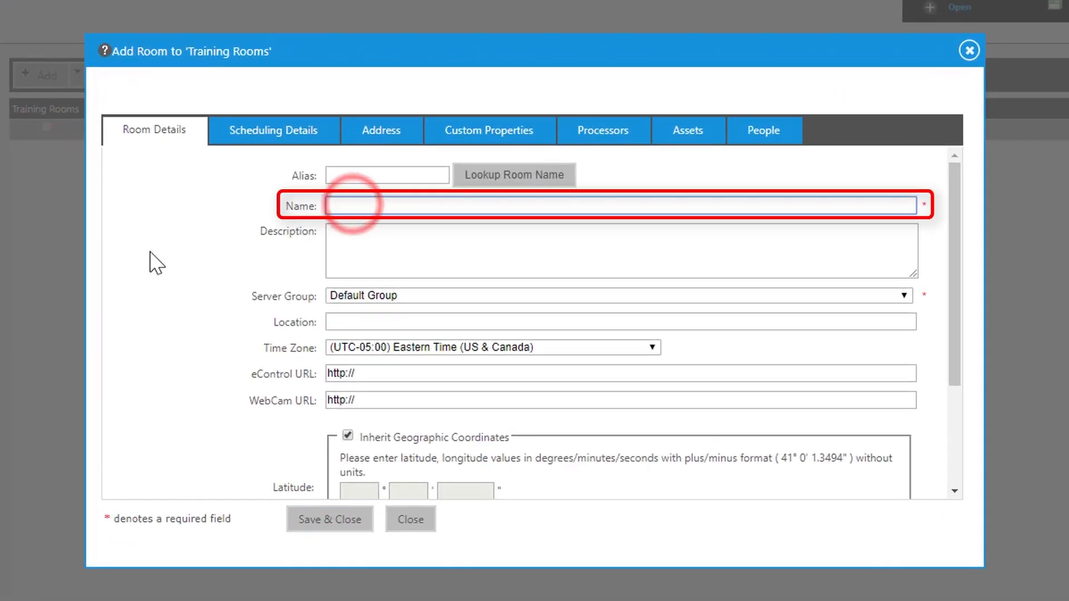
pyautogui.write('Training Room 1')
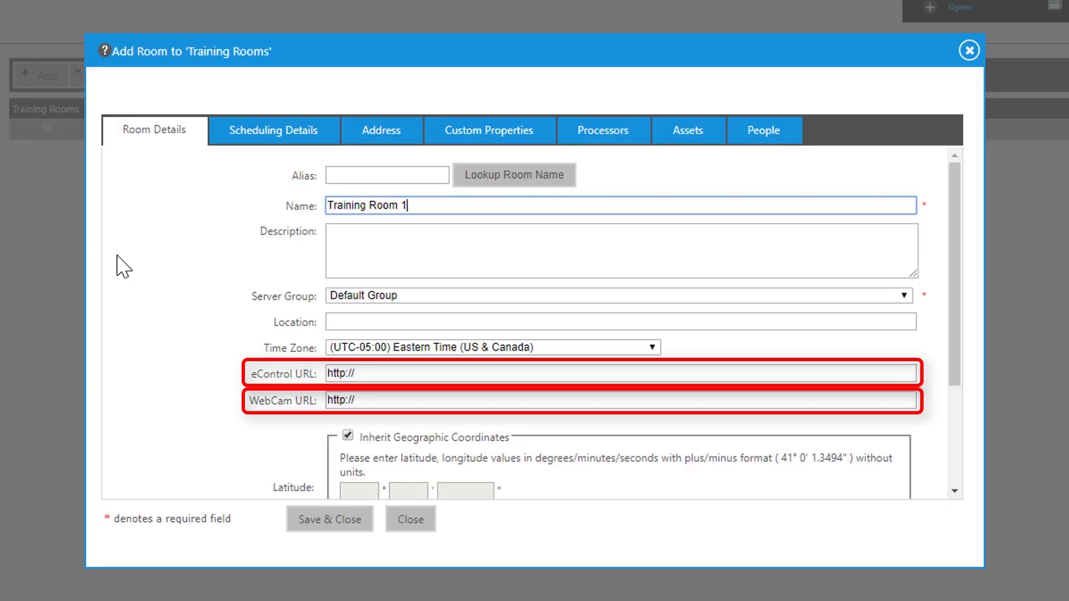
# Save the new room with a capacity of 8 and room type Training, and expand the Training Rooms node
pyautogui.moveTo(954, 267); pyautogui.dragTo(950, 418)
pyautogui.click(387, 450)
pyautogui.write('8')
pyautogui.click(356, 477)
pyautogui.click(354, 560)
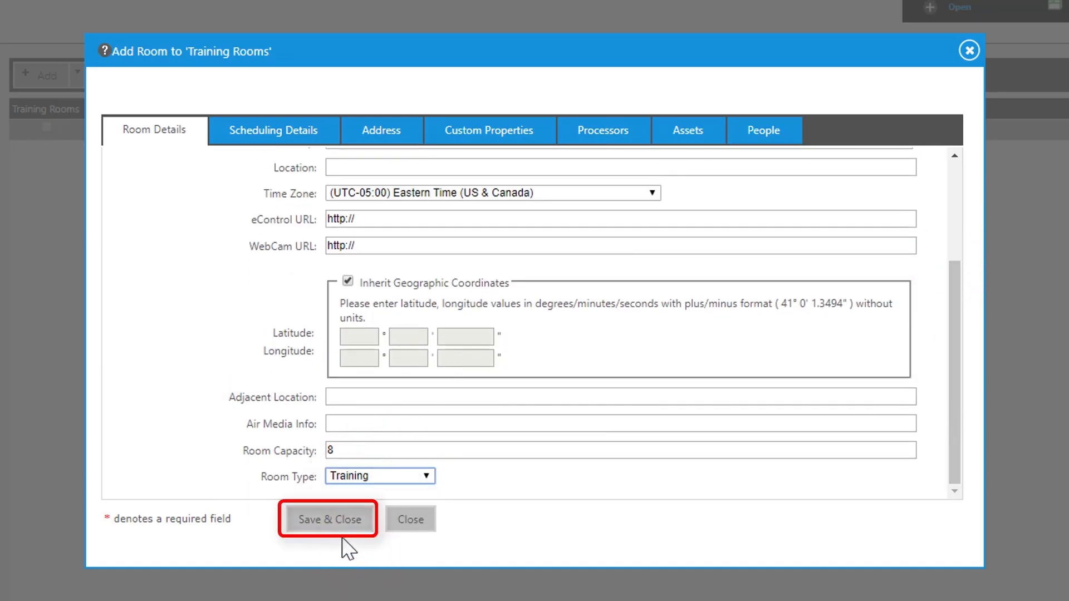
pyautogui.click(332, 522)
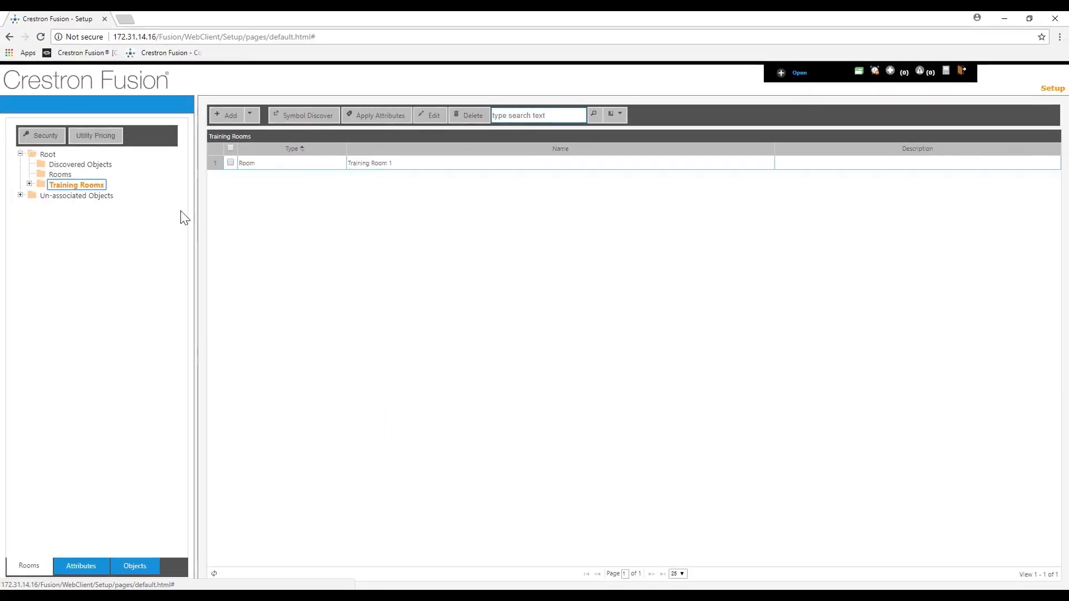
pyautogui.click(29, 184)
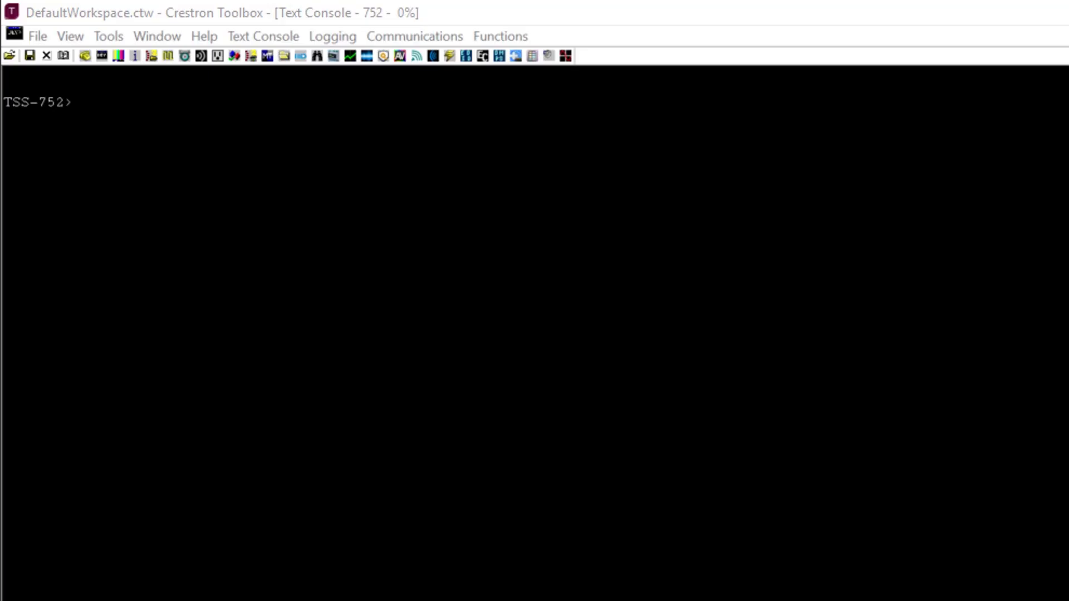
# In the Crestron Toolbox text console, set the TSS-752 hostname to FSG752 and turn on cloudenable
pyautogui.click(73, 102)
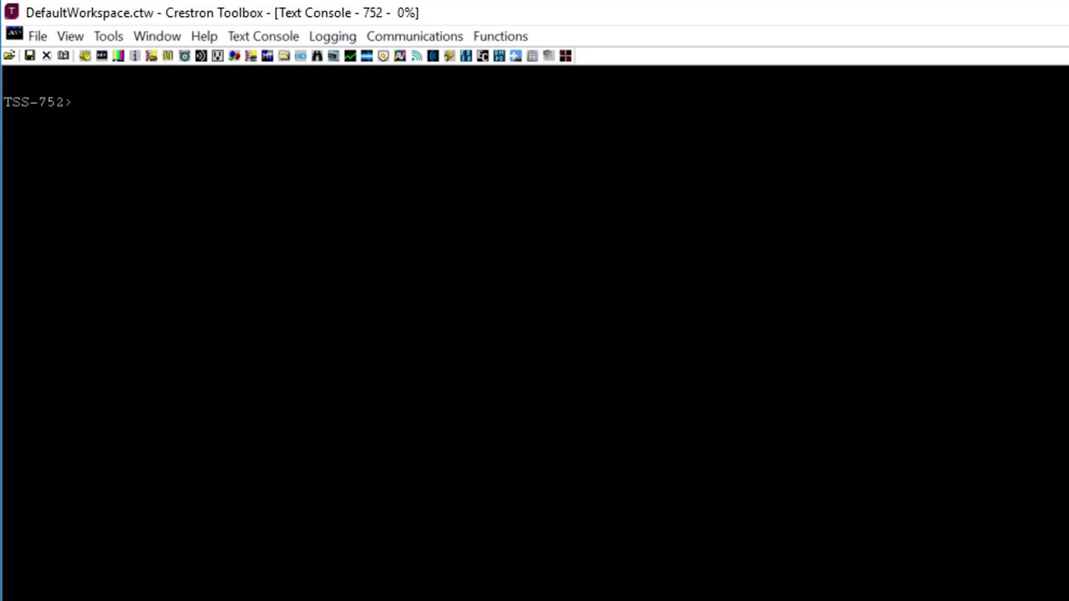
pyautogui.write('hostname FSG752')
pyautogui.press('Return')
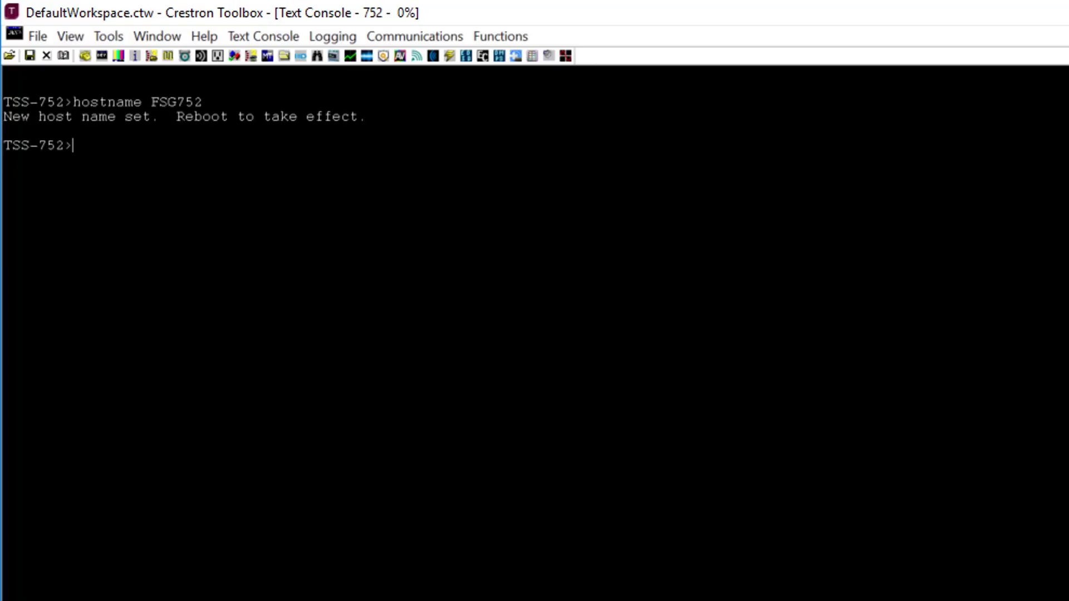
pyautogui.write('cloudenable on')
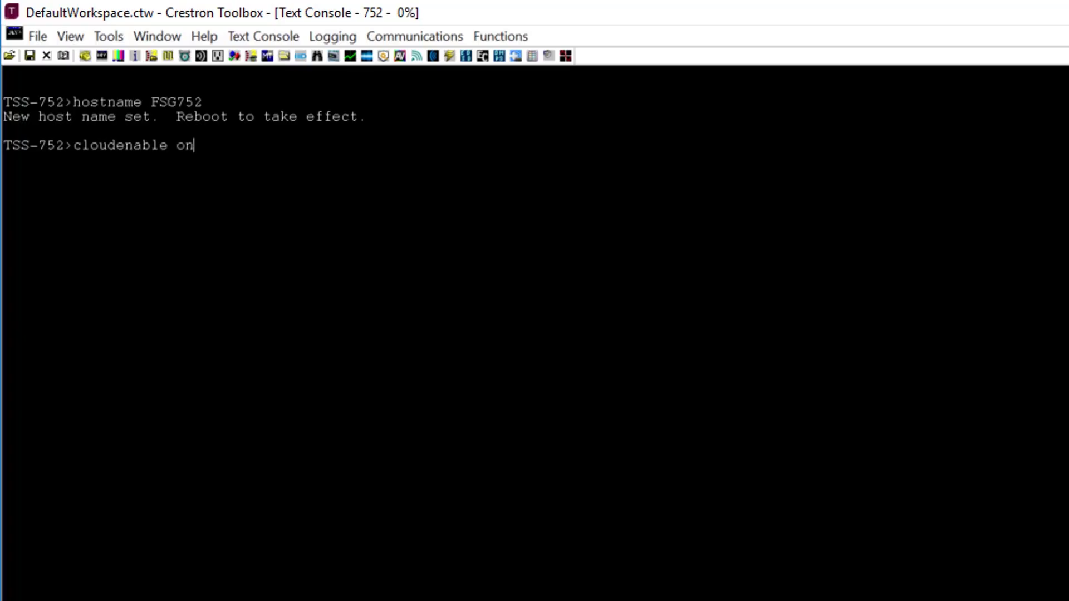
pyautogui.press('Return')
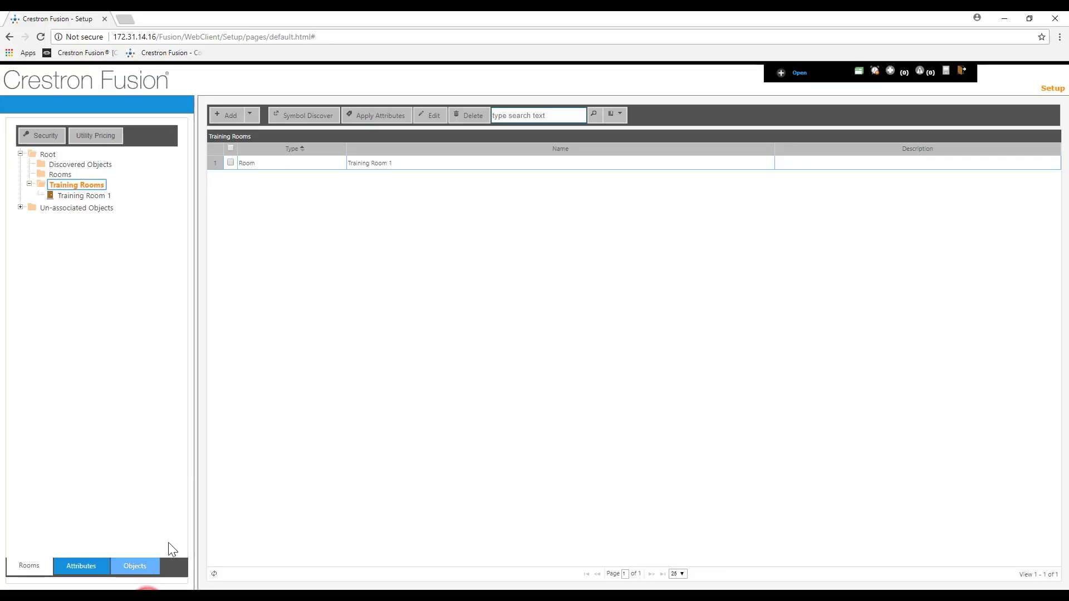
pyautogui.click(181, 37)
pyautogui.moveTo(181, 37); pyautogui.dragTo(114, 39)
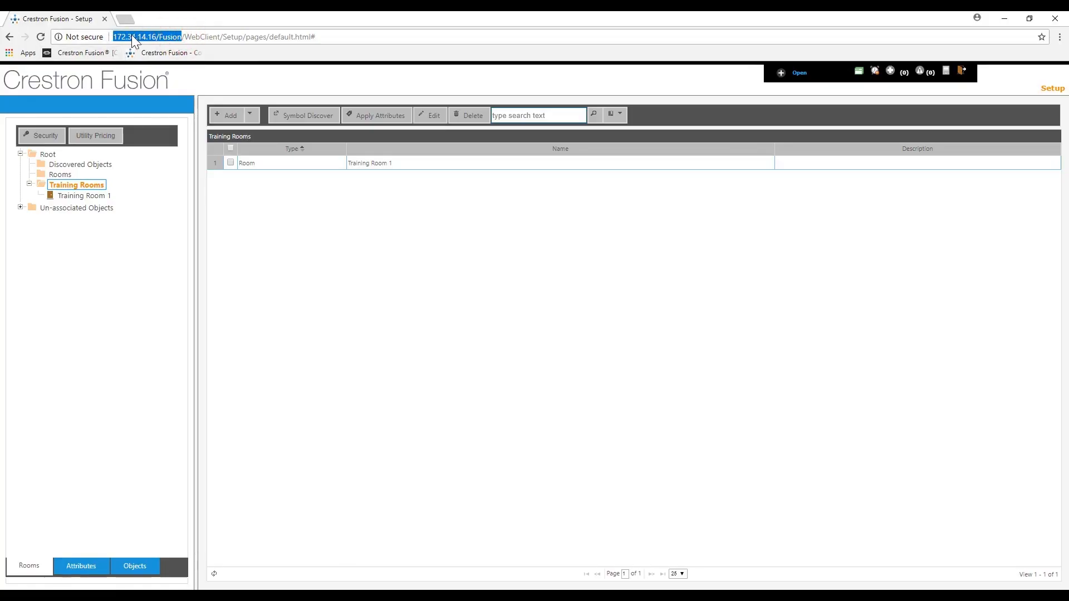
pyautogui.rightClick(133, 35)
pyautogui.click(170, 76)
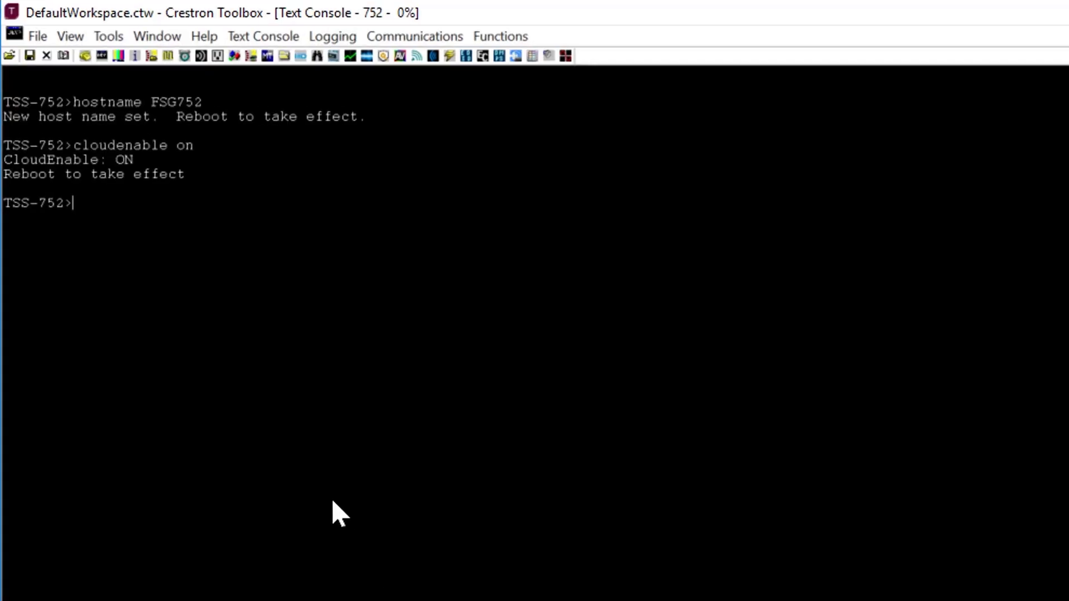
pyautogui.write('cloudurl')
pyautogui.hotkey('ctrl', 'v')
pyautogui.write('/devicemanager/api/devicemanager')
pyautogui.press('Return')
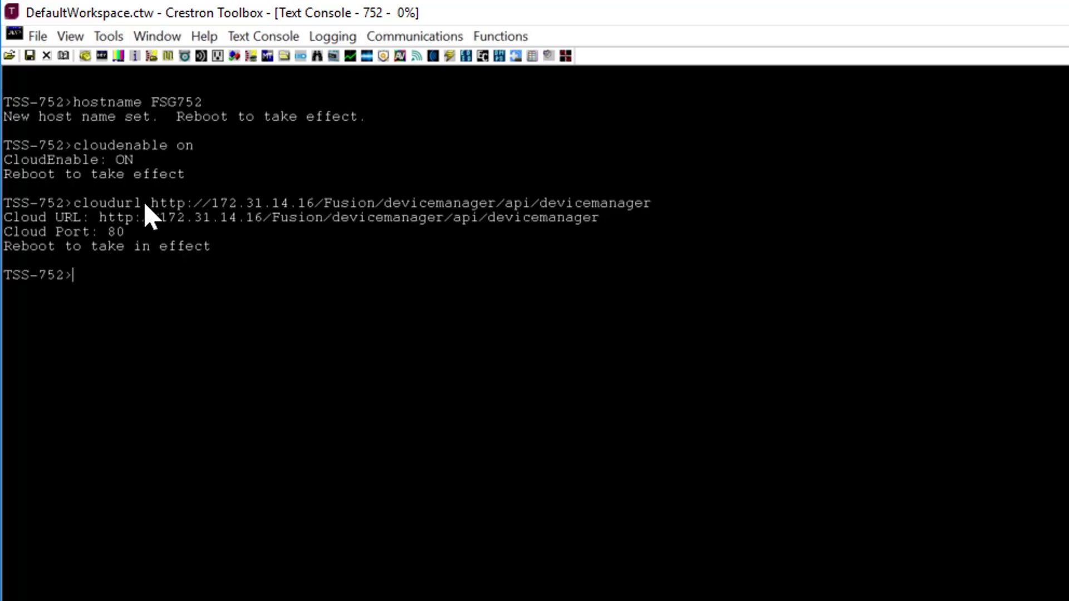
# Check the TSS-752 network configuration with ipconfig and test its connection by pinging google.com
pyautogui.write('ipconfig')
pyautogui.press('Return')
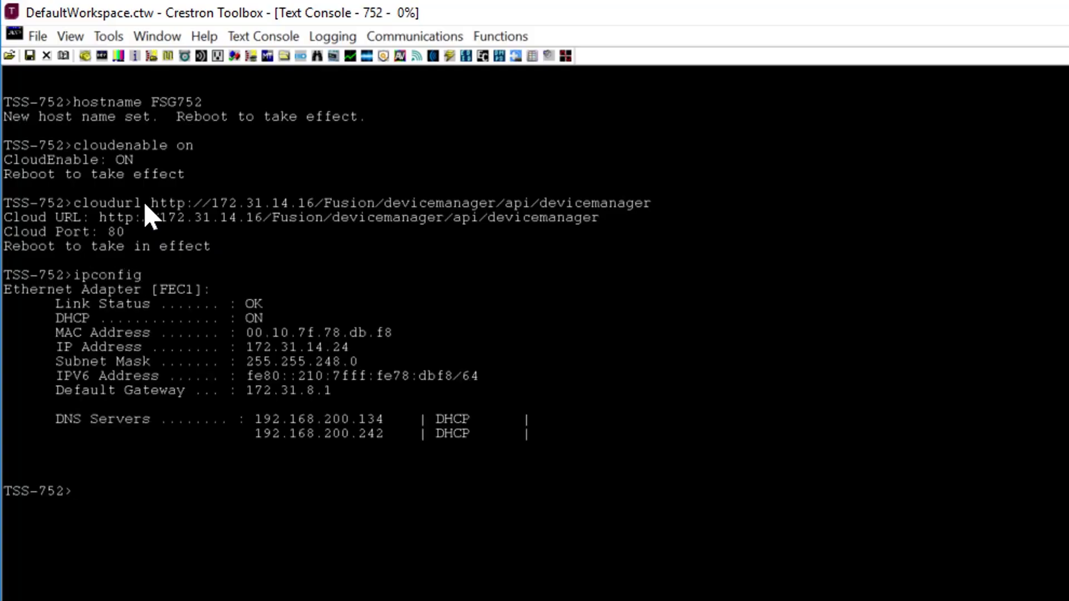
pyautogui.write('ping google.com')
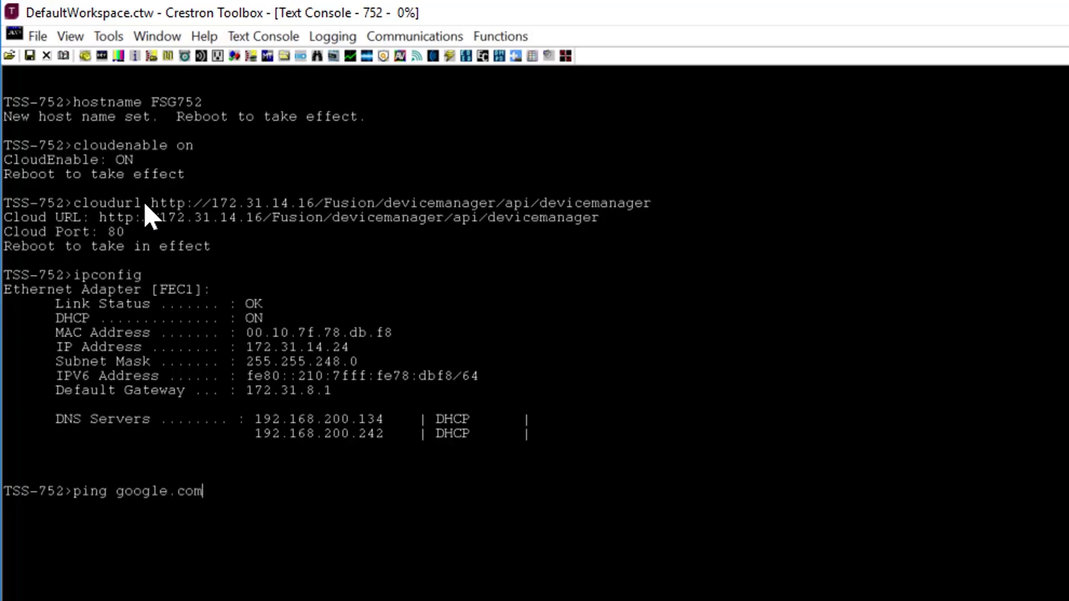
pyautogui.press('Return')
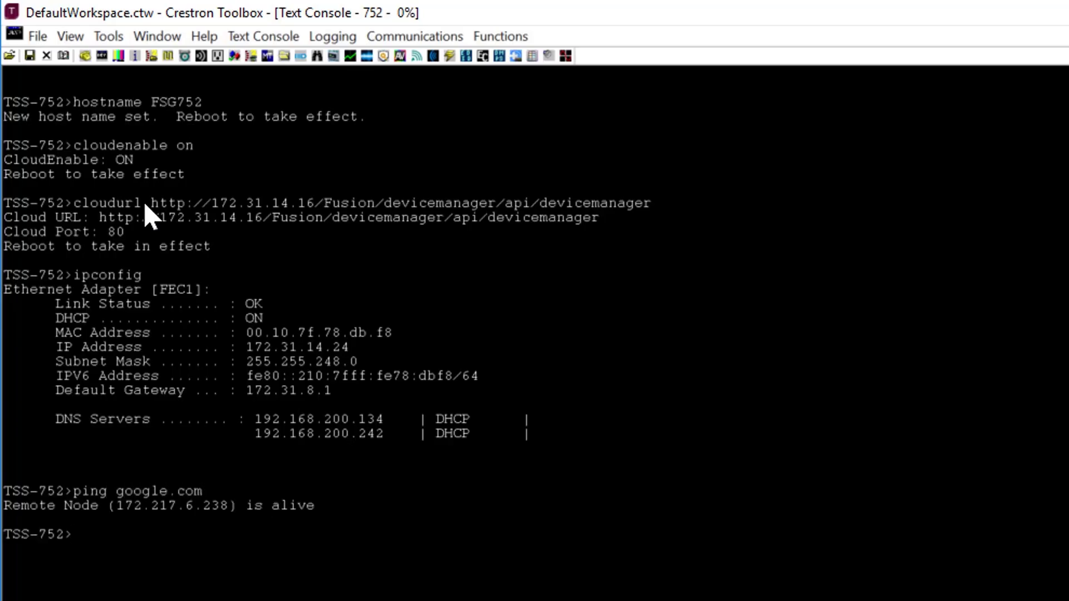
# Reboot the TSS-752 and open the Discovered Objects node in Crestron Fusion Setup
pyautogui.write('eboot')
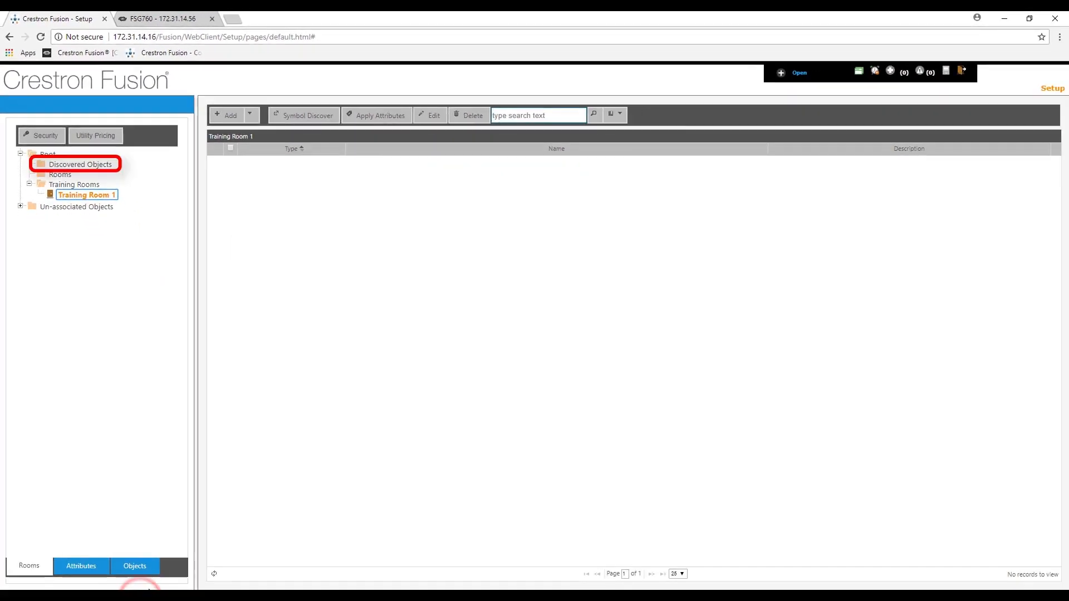
pyautogui.click(81, 165)
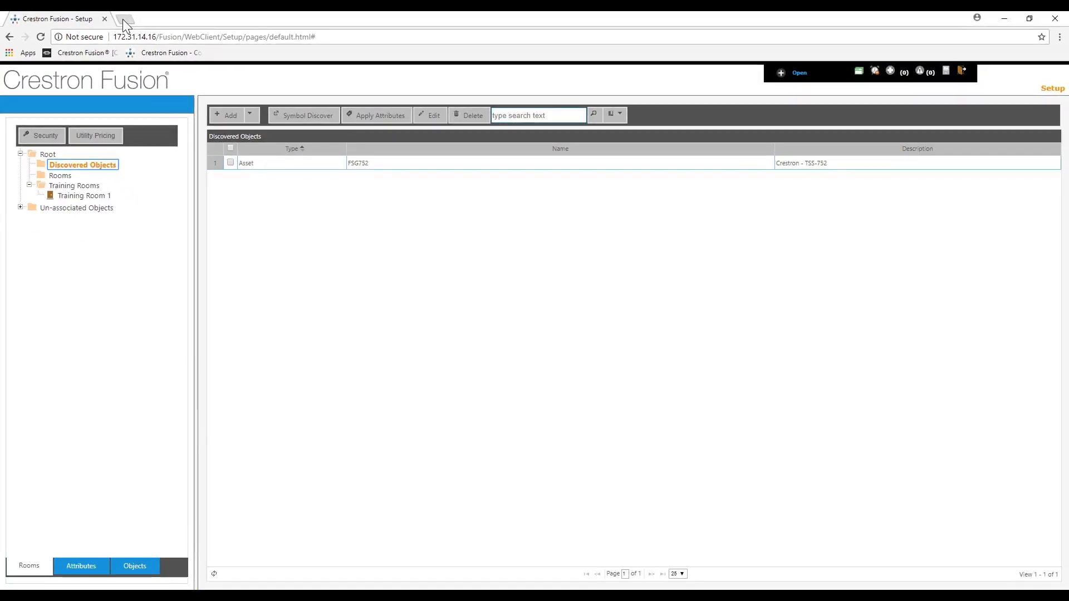
# Open the FSG760 web interface at 172.31.14.56 in a new browser tab and show its settings
pyautogui.click(124, 20)
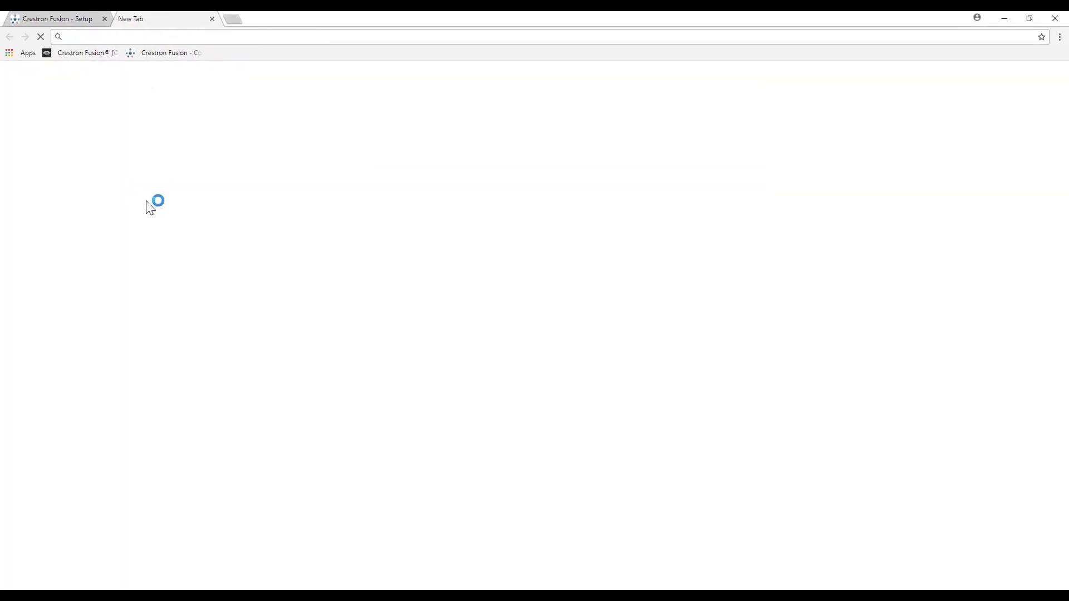
pyautogui.write('172.31.14.56')
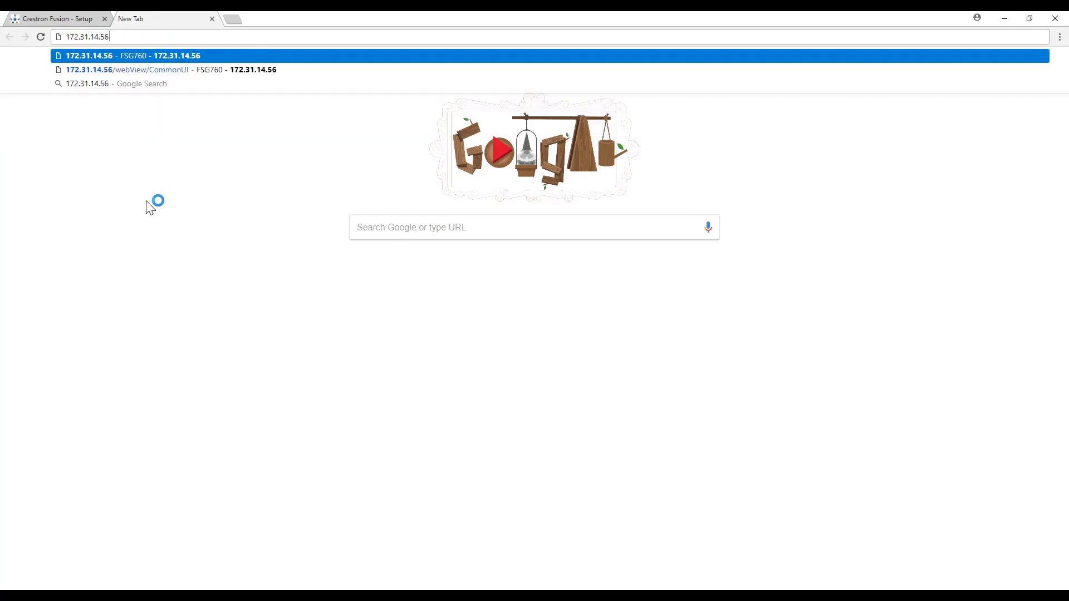
pyautogui.press('Return')
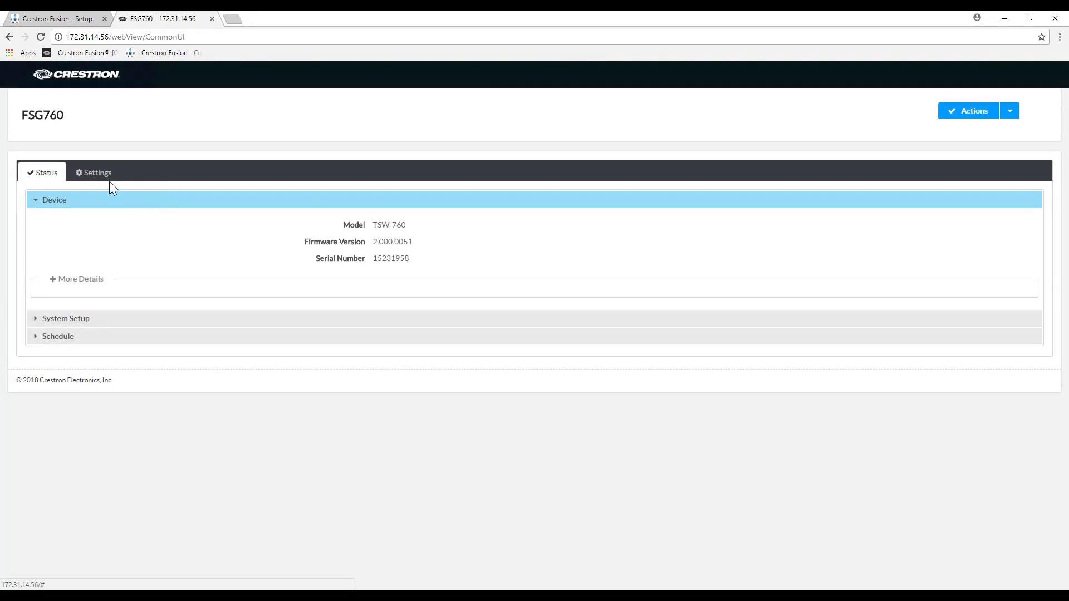
pyautogui.click(96, 177)
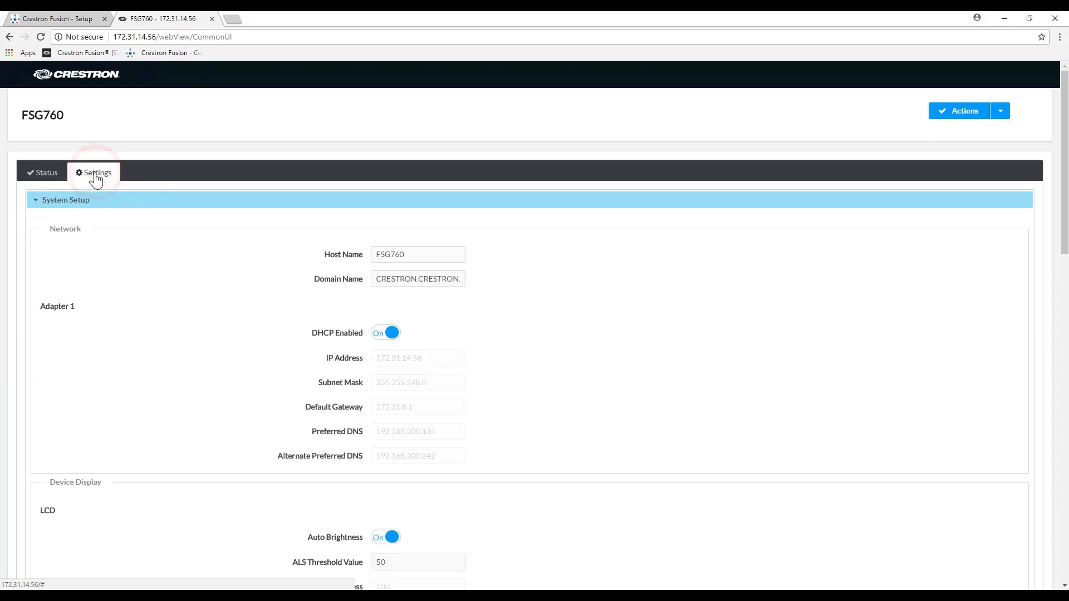
# Enable Fusion Cloud in the FSG760's system setup, save the changes and reboot the device
pyautogui.moveTo(443, 249); pyautogui.dragTo(368, 253)
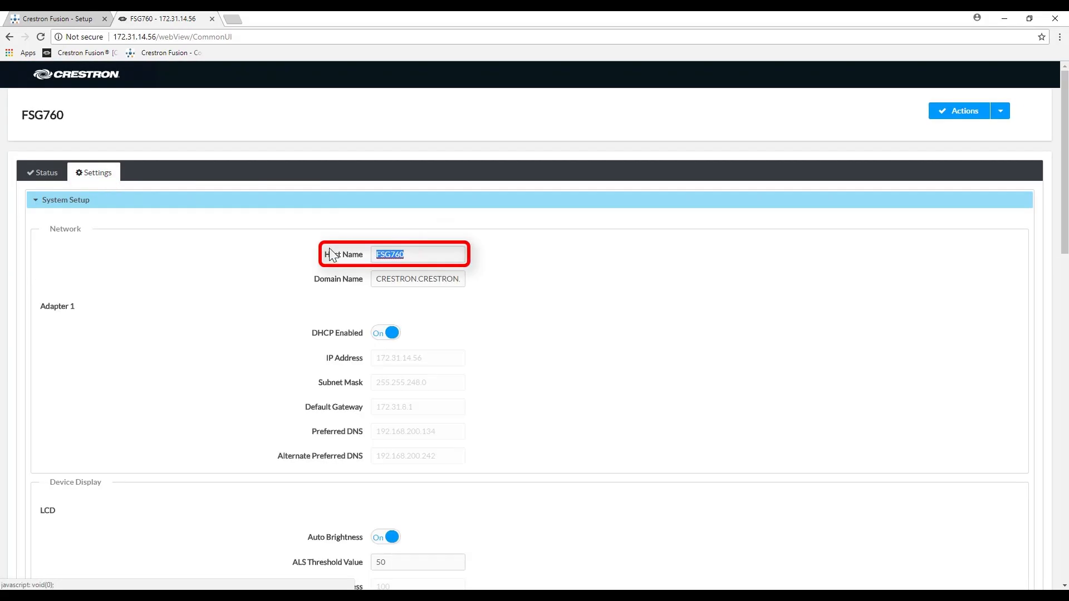
pyautogui.click(495, 256)
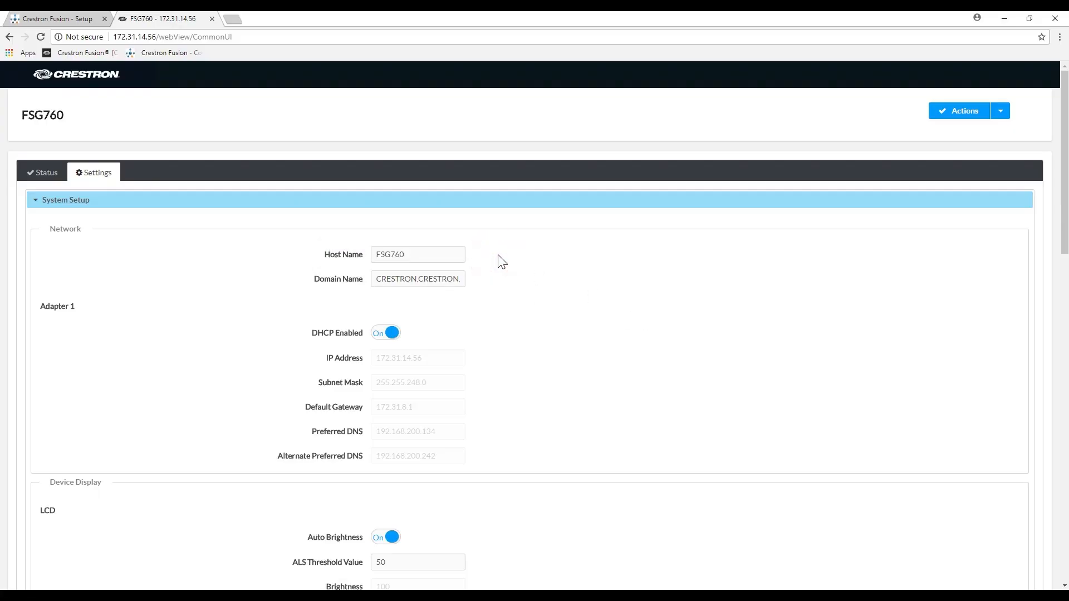
pyautogui.scroll(-10, 502, 267)
pyautogui.scroll(-8, 502, 275)
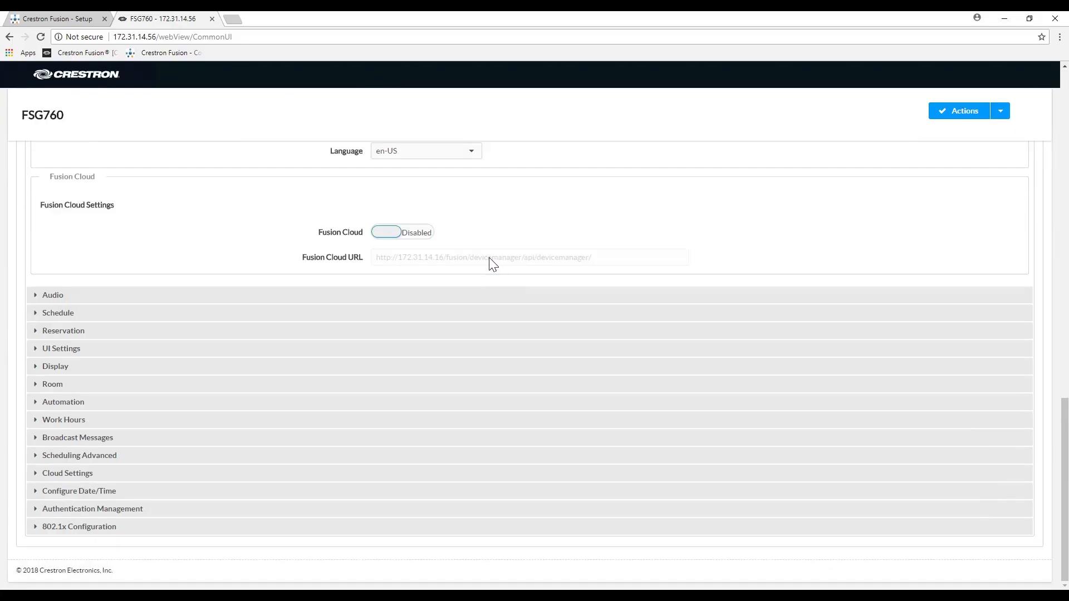
pyautogui.click(384, 233)
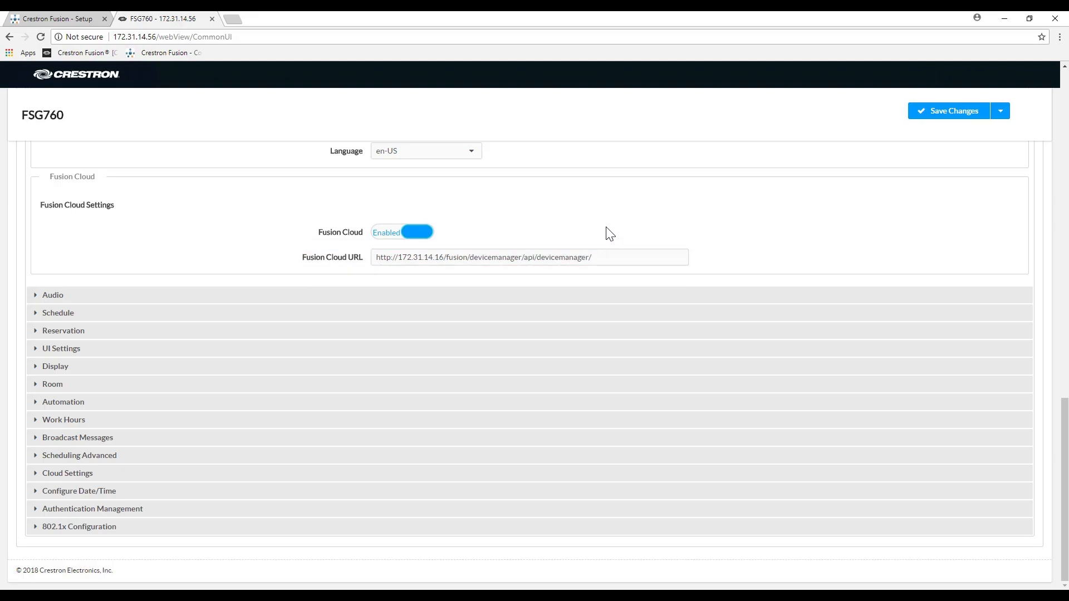
pyautogui.click(927, 114)
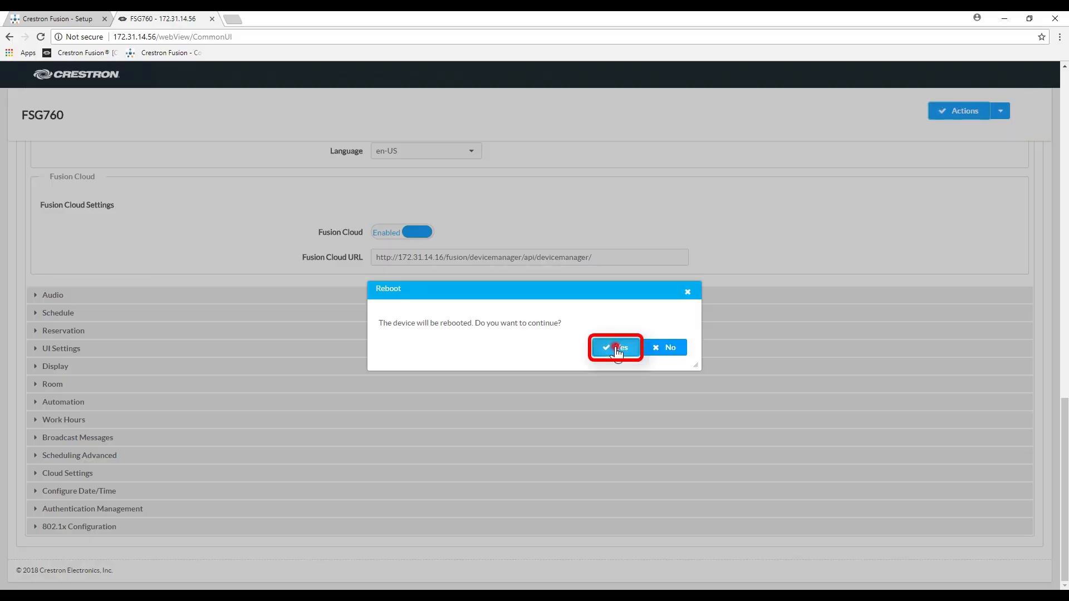
pyautogui.click(617, 348)
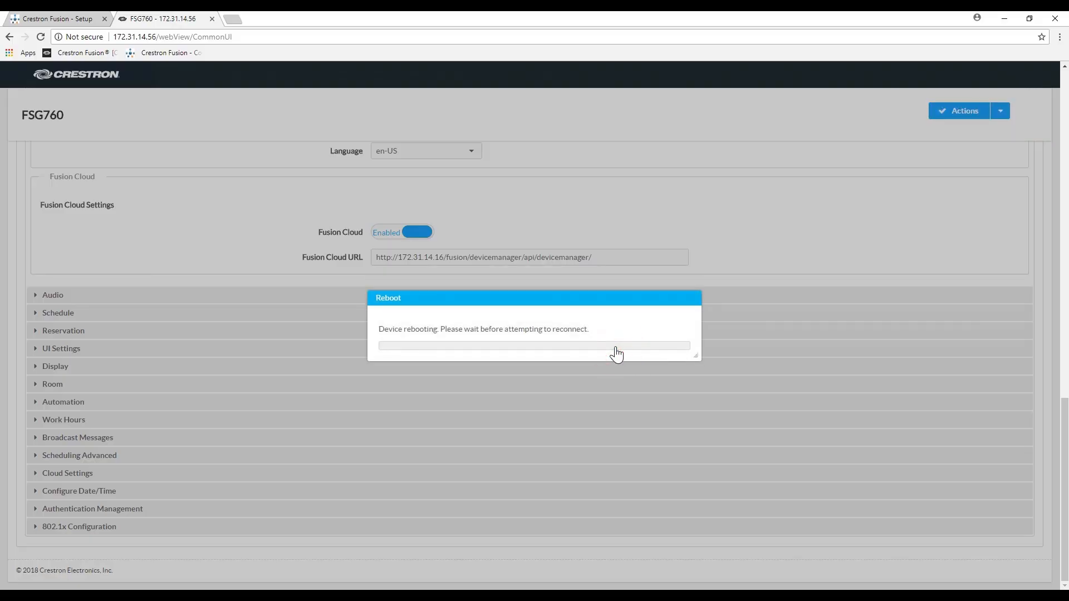
# Return to Crestron Fusion Setup and move the discovered FSG752 and FSG760 assets into Training Room 1
pyautogui.click(54, 13)
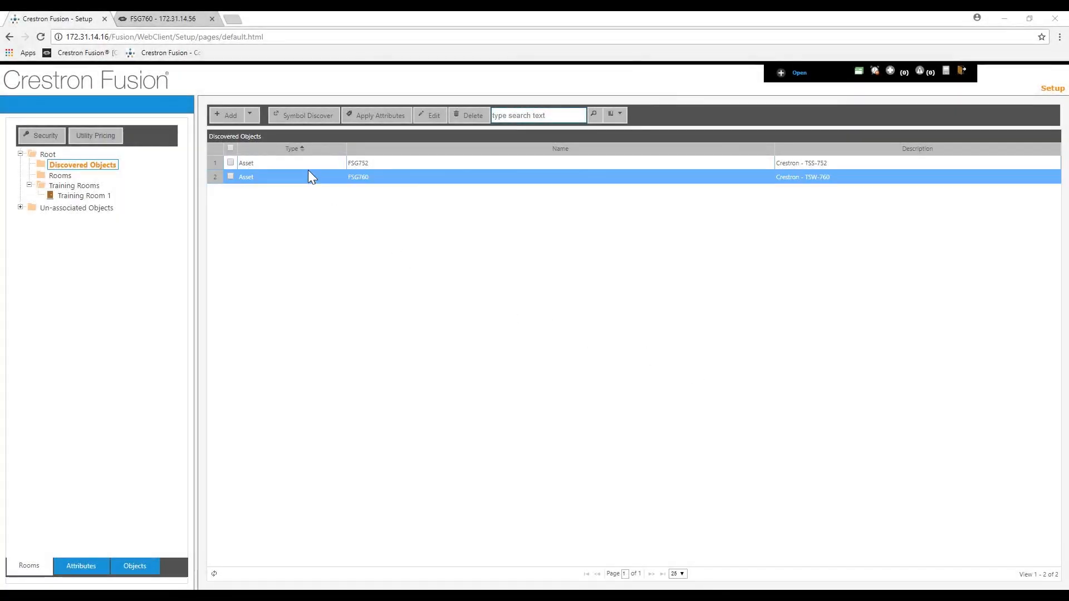
pyautogui.moveTo(301, 174); pyautogui.dragTo(84, 195)
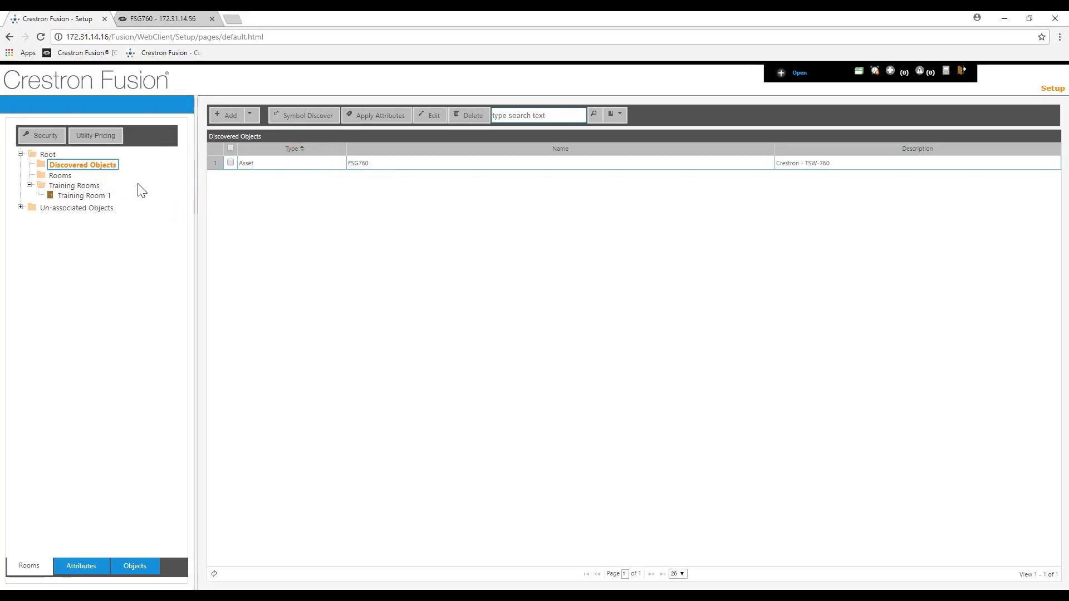
pyautogui.moveTo(323, 163); pyautogui.dragTo(92, 198)
# Show the assets assigned to Training Room 1, and open RoomView Monitoring to check the panels' online status
pyautogui.click(93, 198)
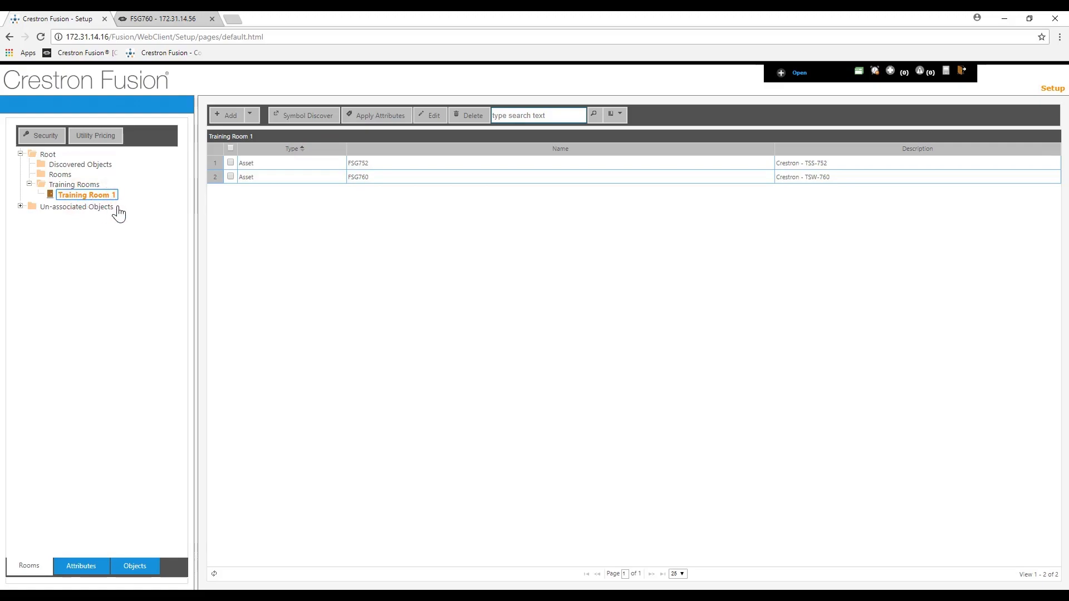
pyautogui.click(781, 78)
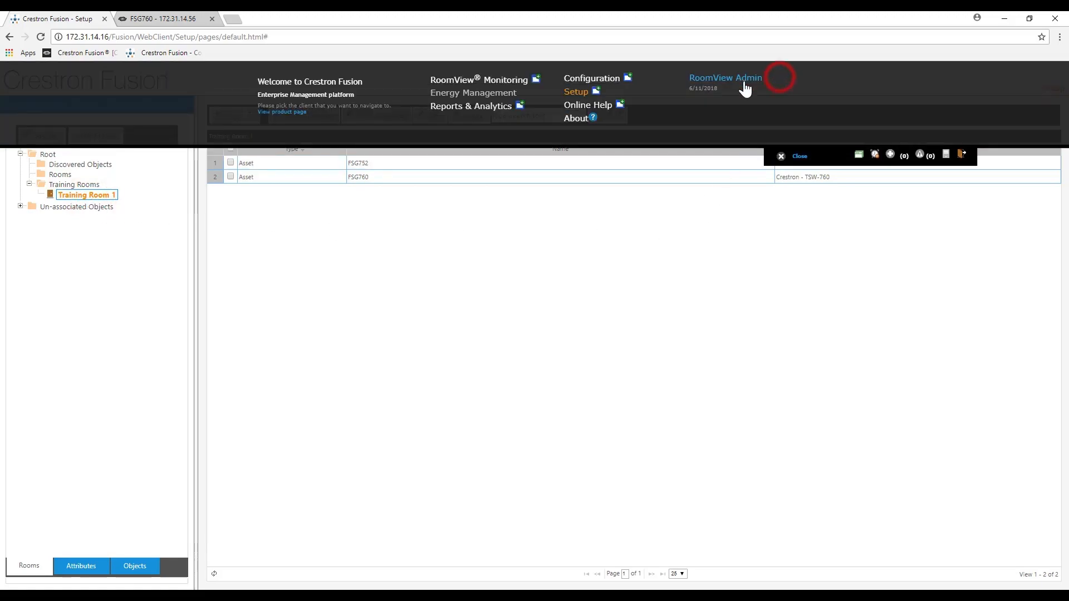
pyautogui.click(499, 83)
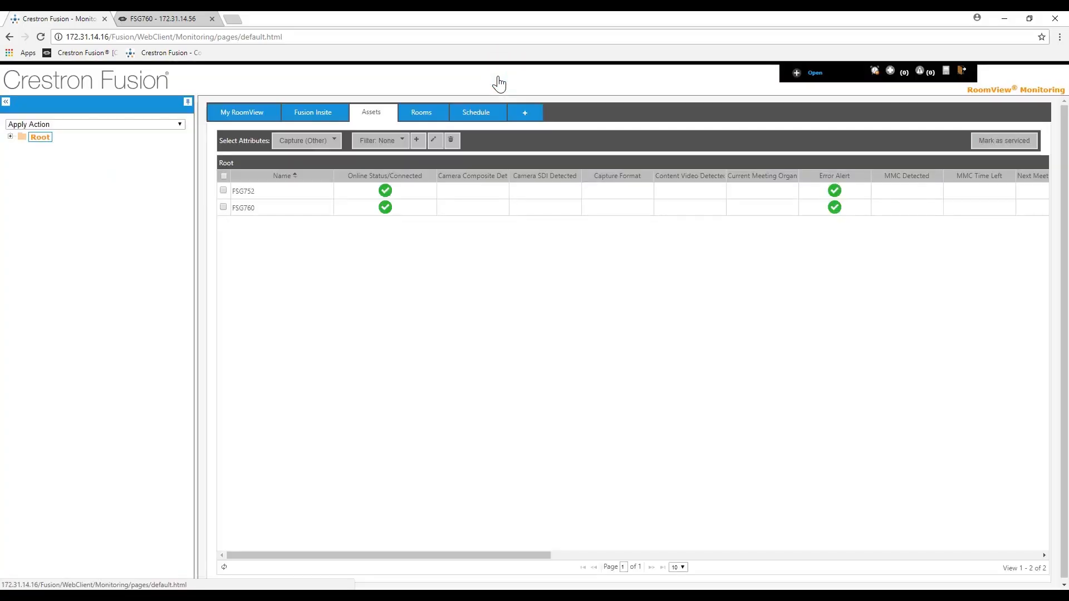